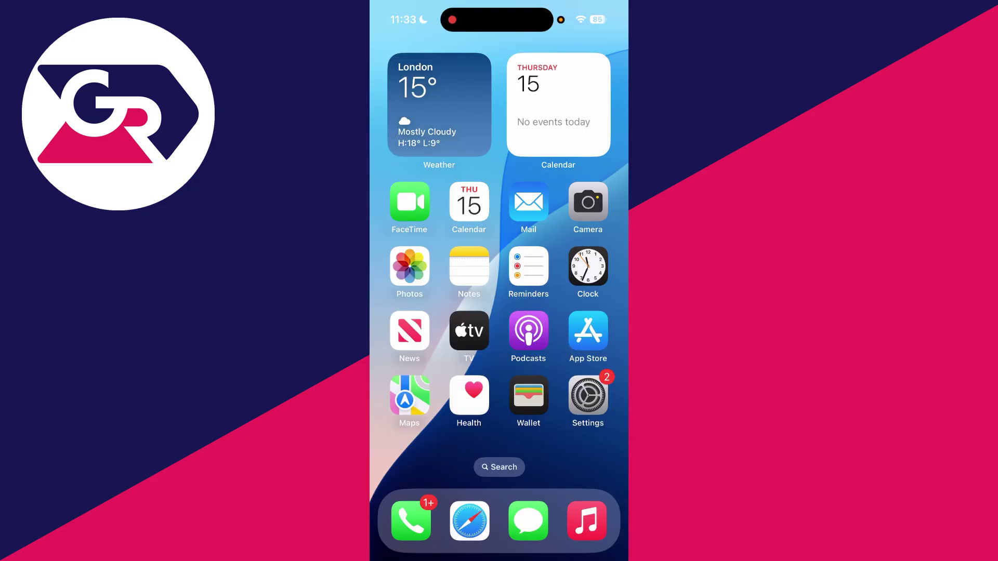
Launch Passwords from the Utilities folder on the second home screen page
left_click_drag(577, 312, 421, 312)
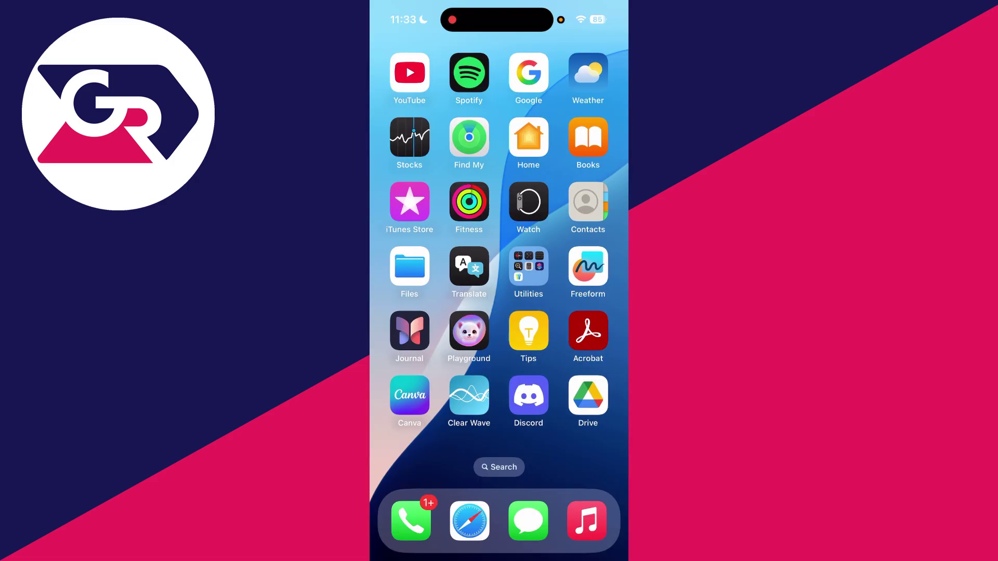
left_click(528, 267)
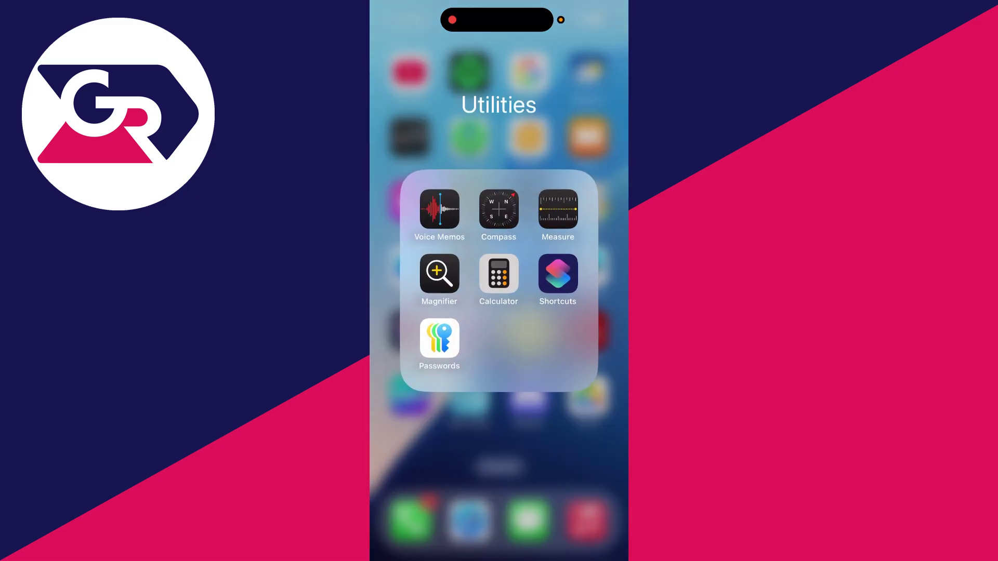
left_click(439, 339)
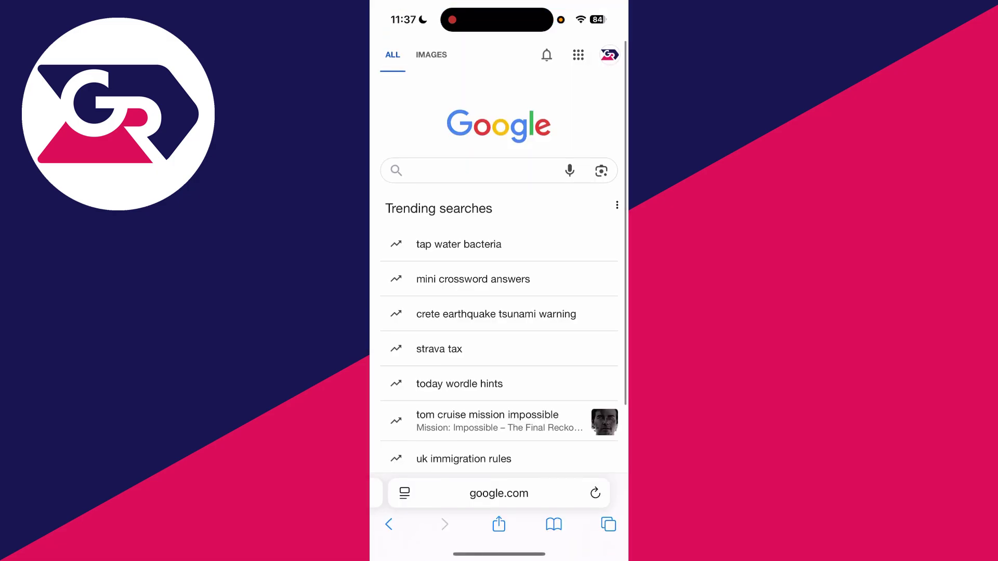
Open Manage your Google Account from the Google profile picture in Safari
left_click(609, 54)
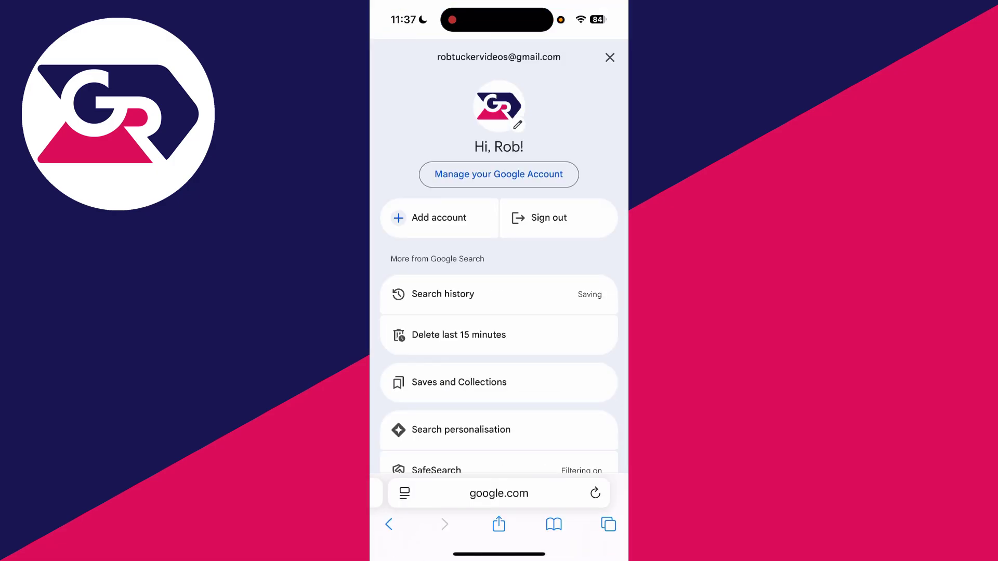
left_click(499, 174)
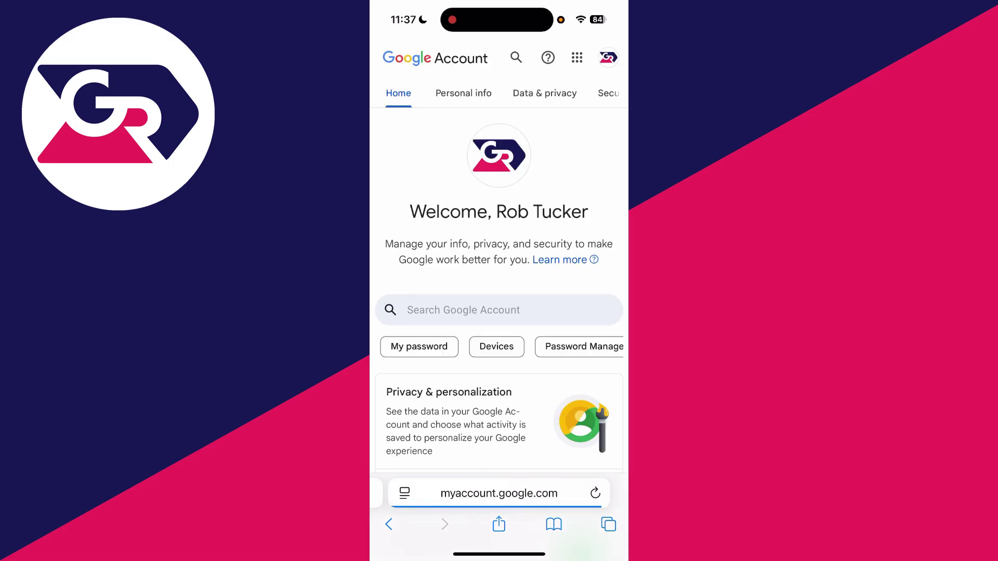
Search the Google Account for "Password" and open Password Manager's search over 31 saved passwords
left_click(516, 58)
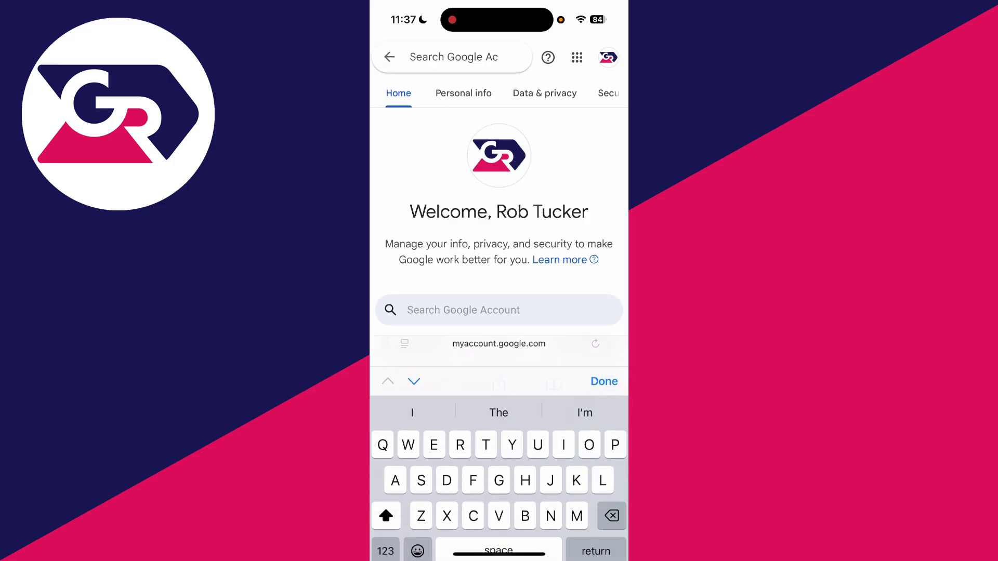
type("Passwor")
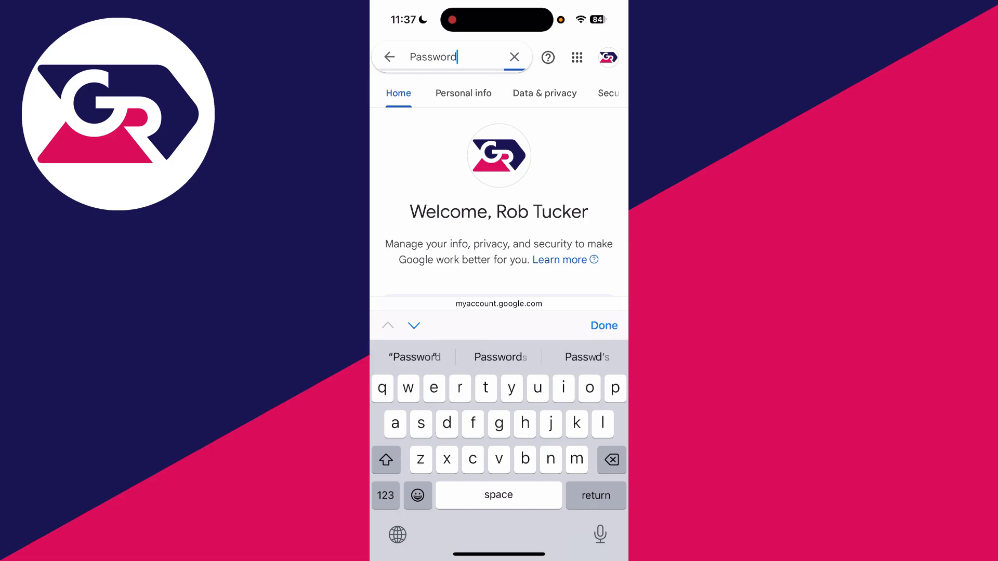
type("d")
key("Return")
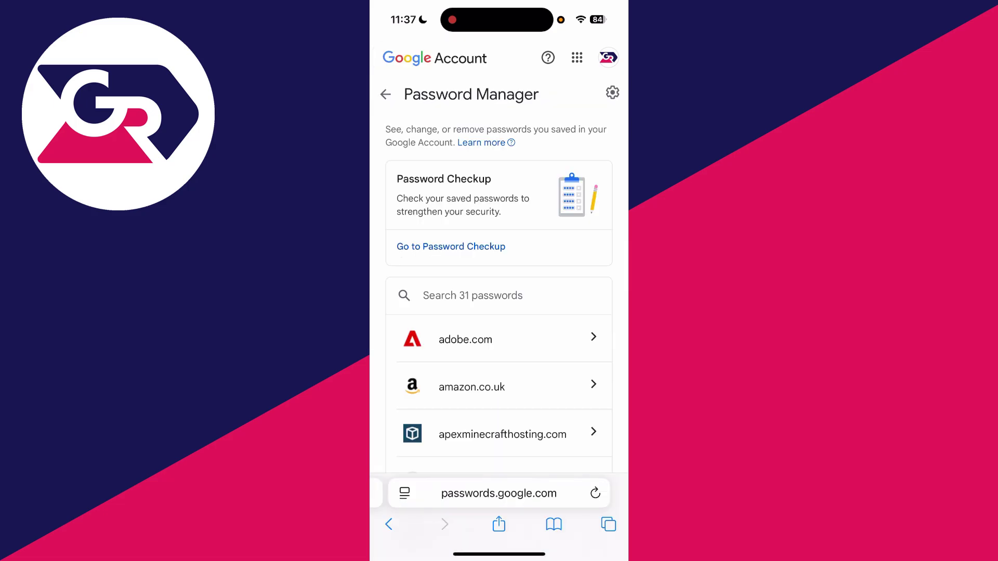
left_click(499, 295)
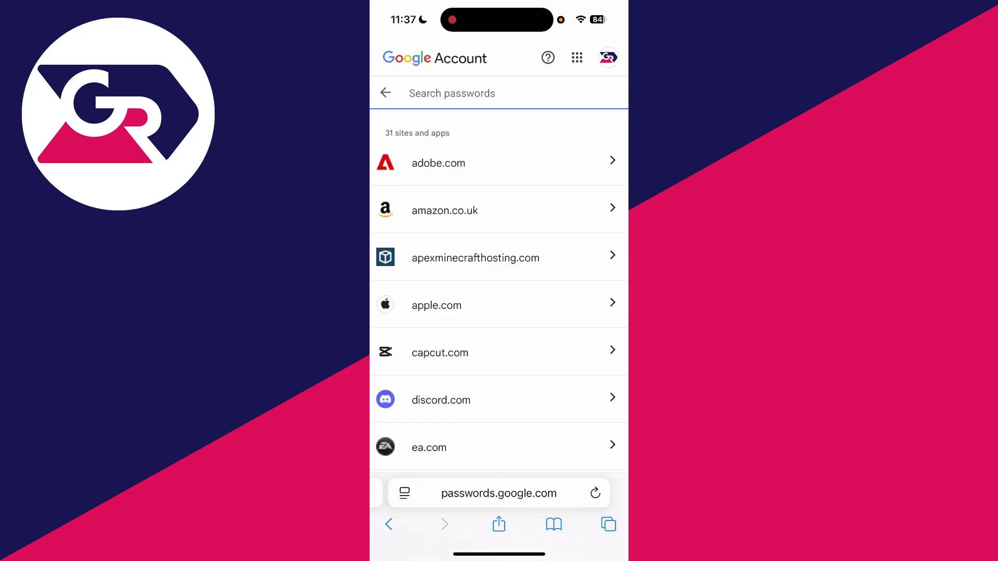